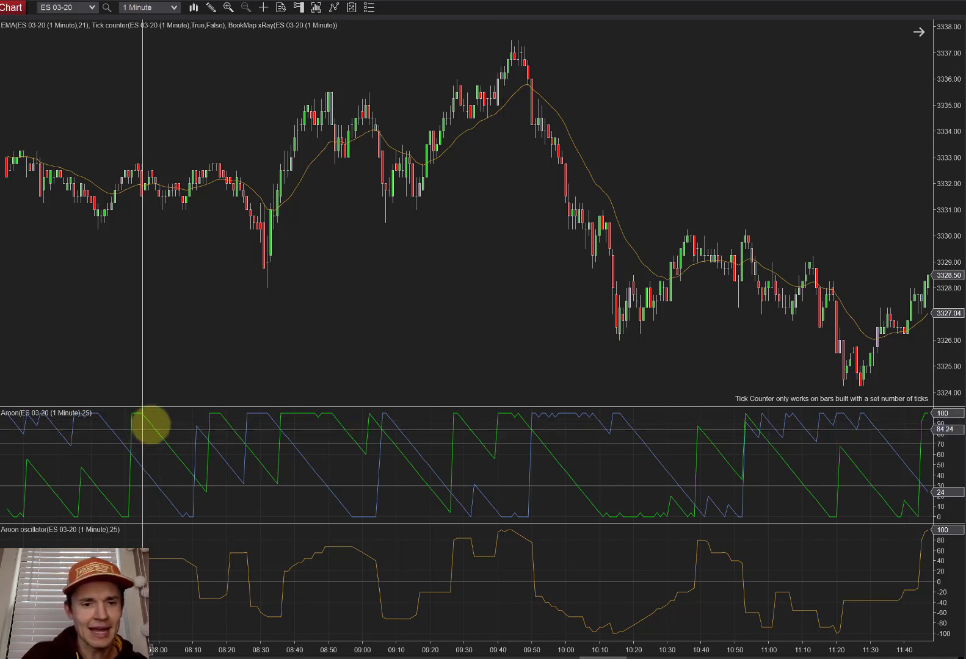
{"action": "left_click", "coordinate": [154, 427]}
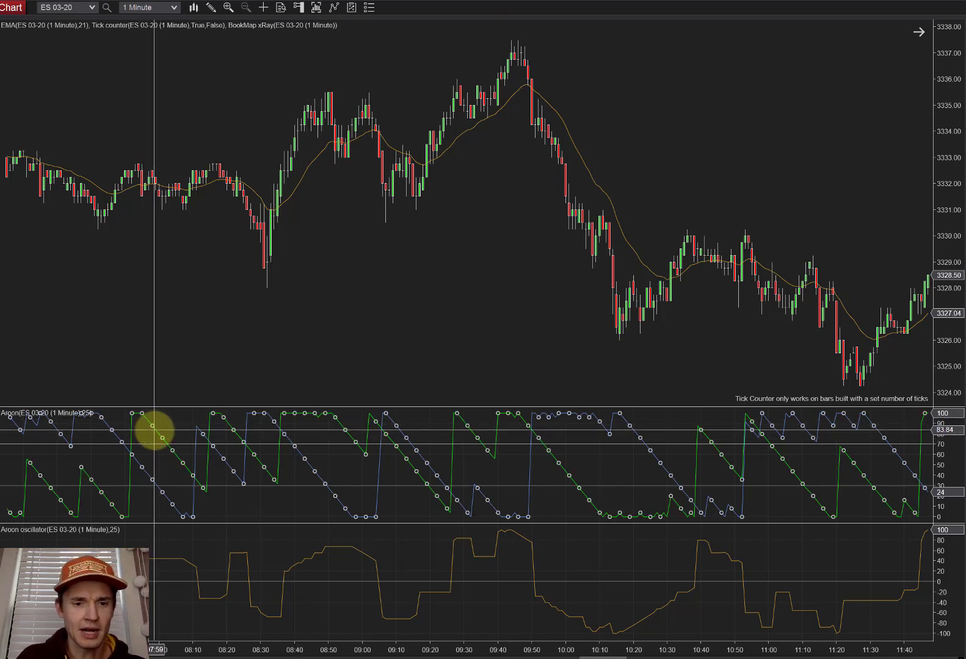
{"action": "left_click", "coordinate": [177, 429]}
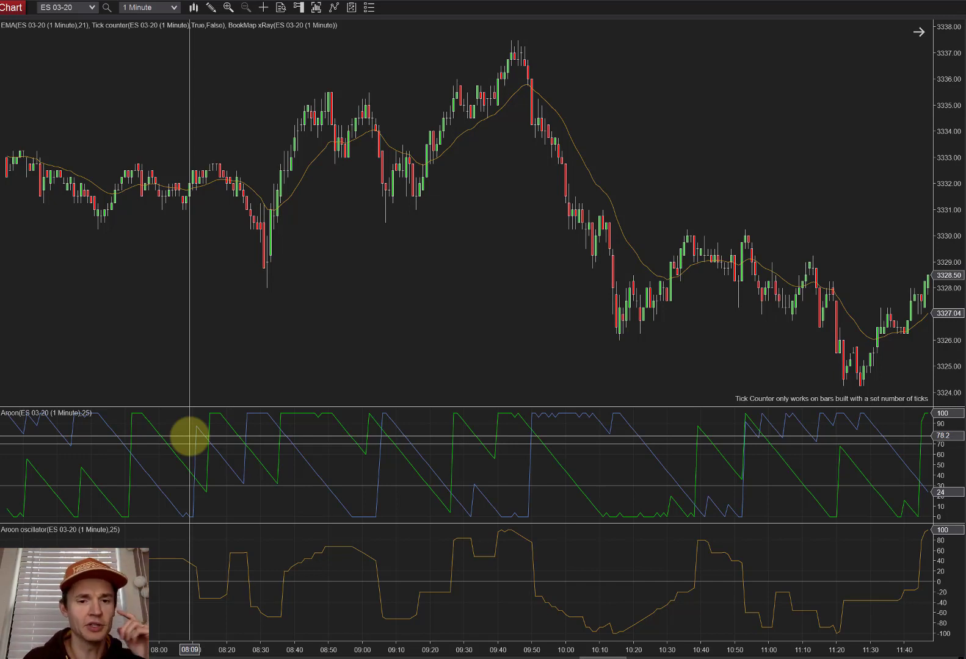
Remove the 21-period EMA from the price chart
{"action": "left_click_drag", "start_coordinate": [204, 345], "coordinate": [459, 339]}
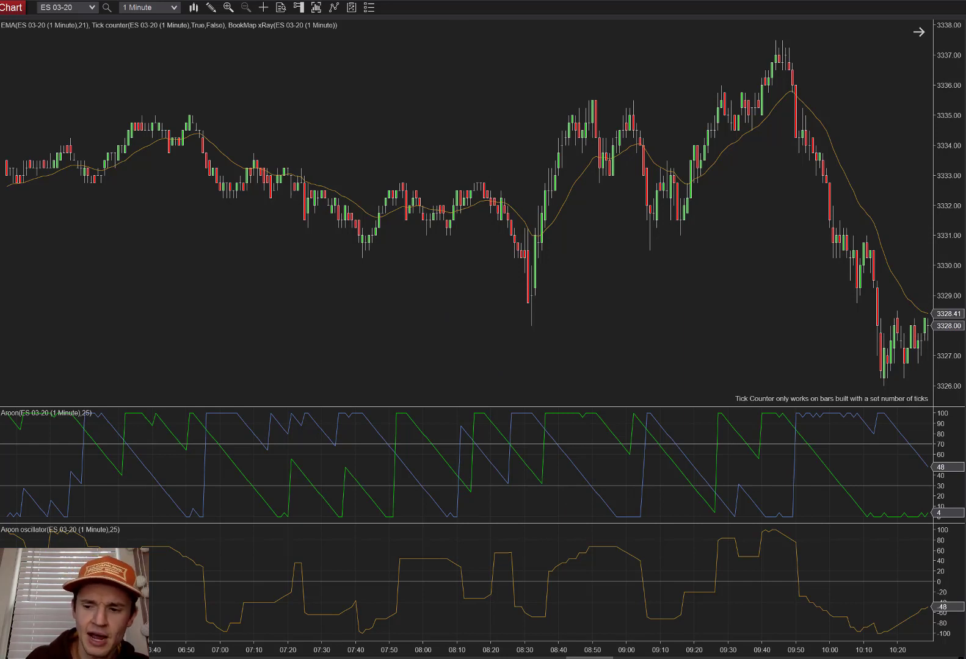
{"action": "mouse_move", "coordinate": [459, 321]}
{"action": "left_mouse_down"}
{"action": "mouse_move", "coordinate": [442, 276]}
{"action": "mouse_move", "coordinate": [375, 252]}
{"action": "mouse_move", "coordinate": [367, 286]}
{"action": "mouse_move", "coordinate": [243, 206]}
{"action": "mouse_move", "coordinate": [186, 134]}
{"action": "mouse_move", "coordinate": [247, 158]}
{"action": "mouse_move", "coordinate": [208, 143]}
{"action": "left_mouse_up"}
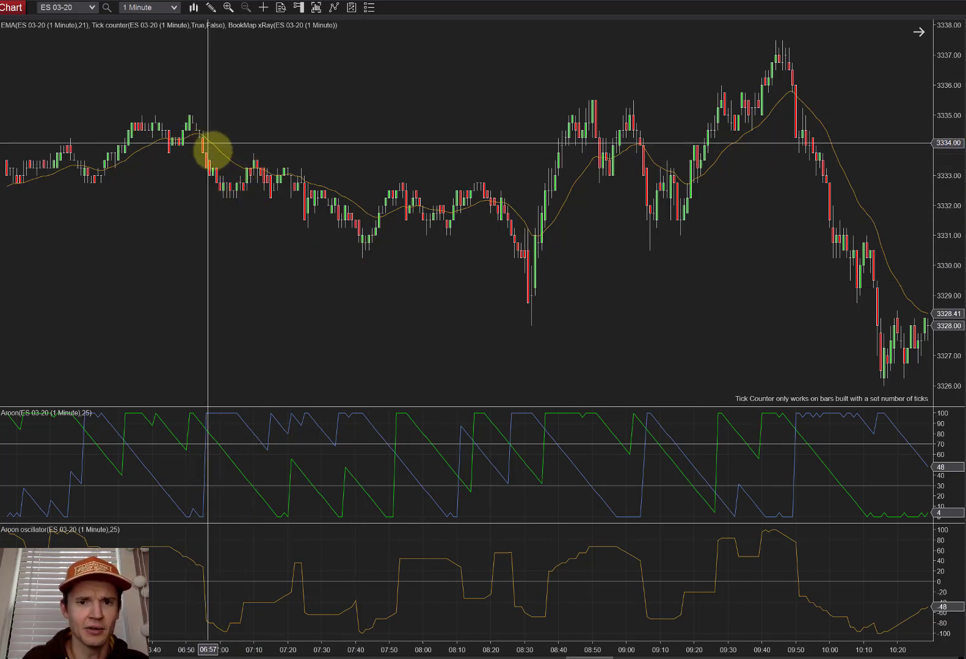
{"action": "right_click", "coordinate": [226, 159]}
{"action": "left_click", "coordinate": [256, 188]}
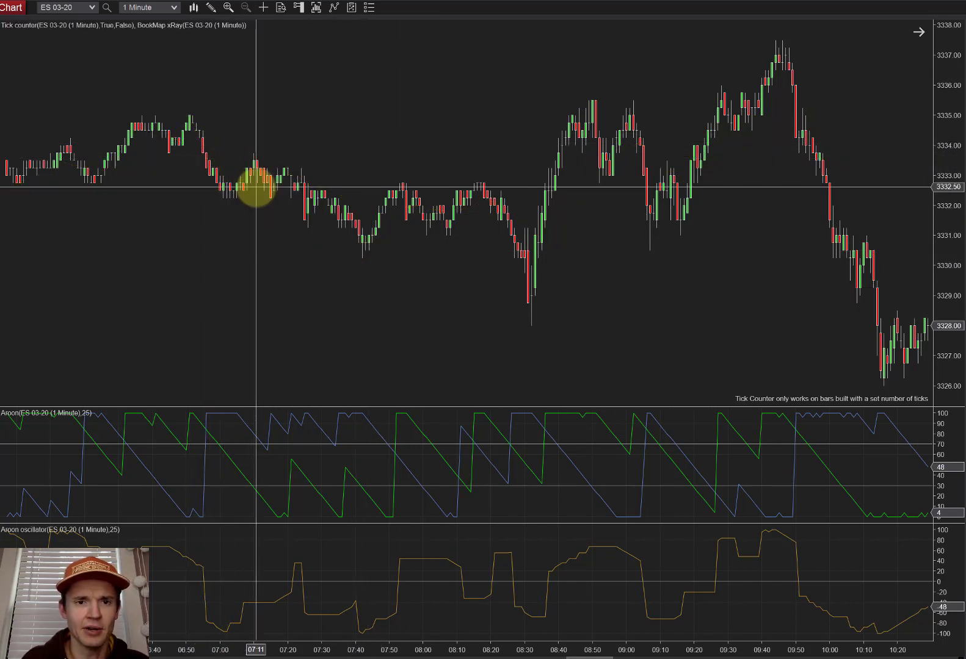
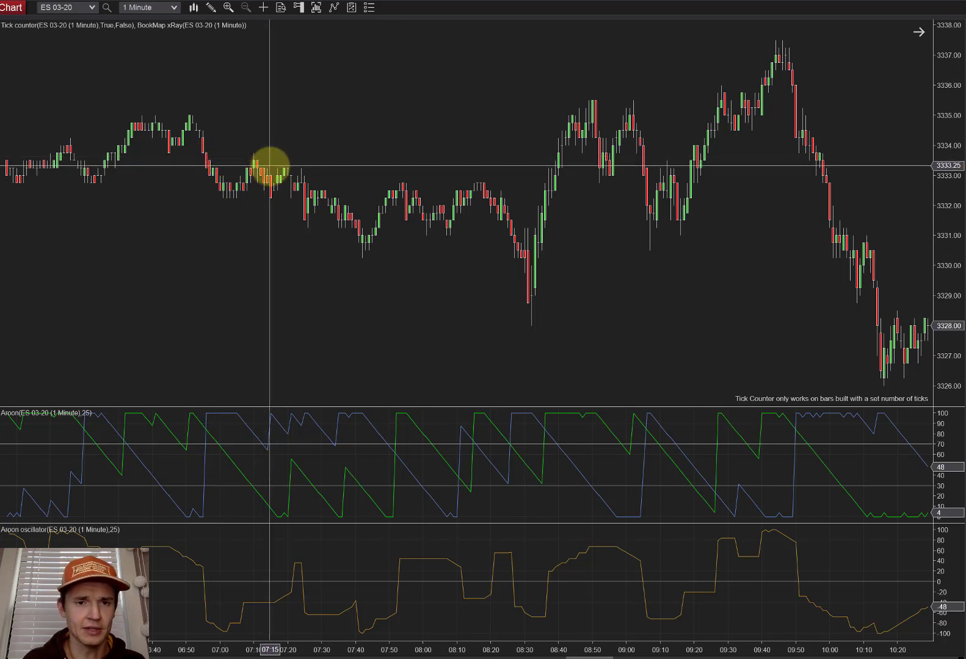
Draw a descending trend line on the price chart from about 3335 near 06:51 to about 3330.5 near 08:01
{"action": "right_click", "coordinate": [273, 208]}
{"action": "mouse_move", "coordinate": [379, 333]}
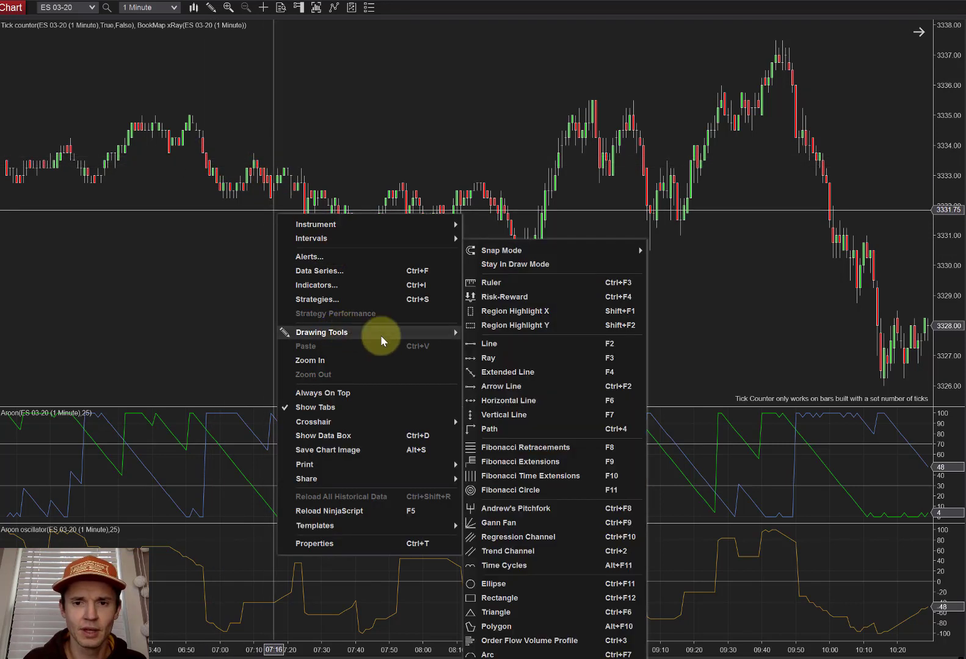
{"action": "left_click", "coordinate": [509, 343]}
{"action": "left_click", "coordinate": [188, 113]}
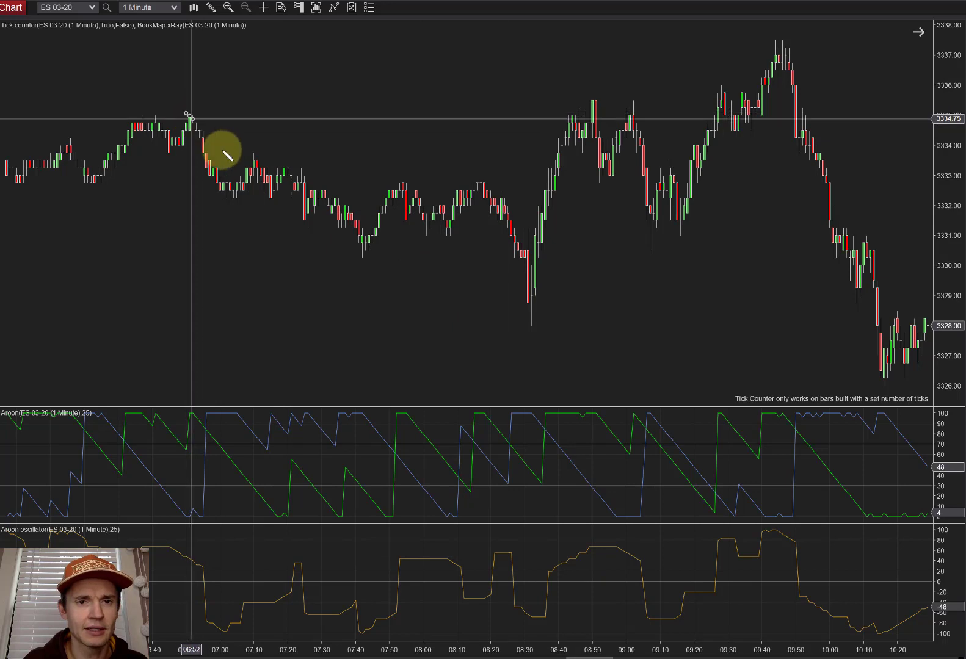
{"action": "left_click", "coordinate": [390, 223]}
{"action": "left_click", "coordinate": [425, 250]}
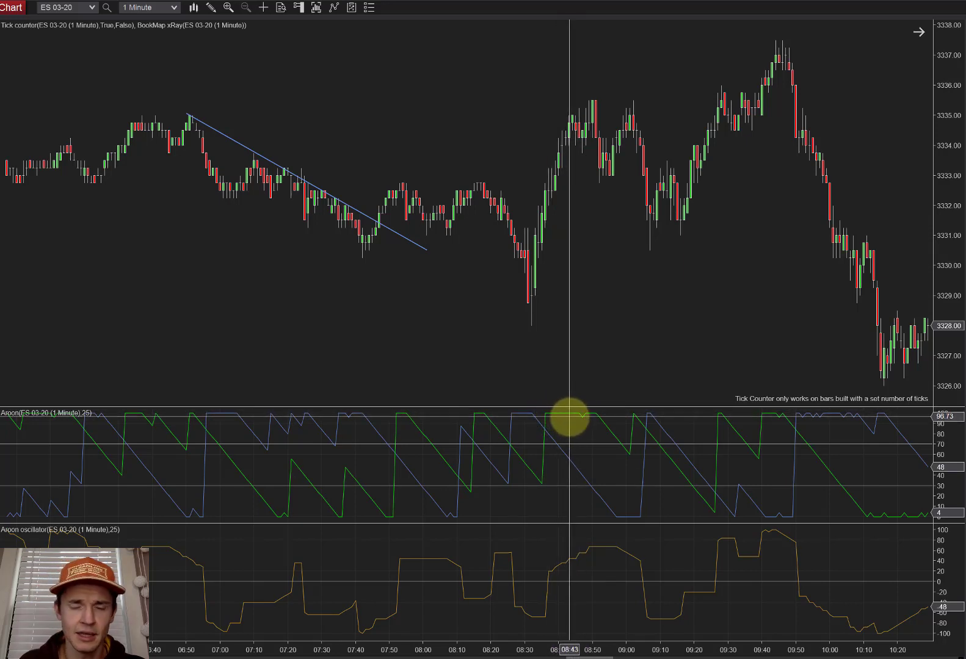
Draw an ellipse around the price consolidation from about 09:03 to 09:23, between about 3333.75 and 3330.5
{"action": "left_click_drag", "start_coordinate": [604, 390], "coordinate": [454, 405]}
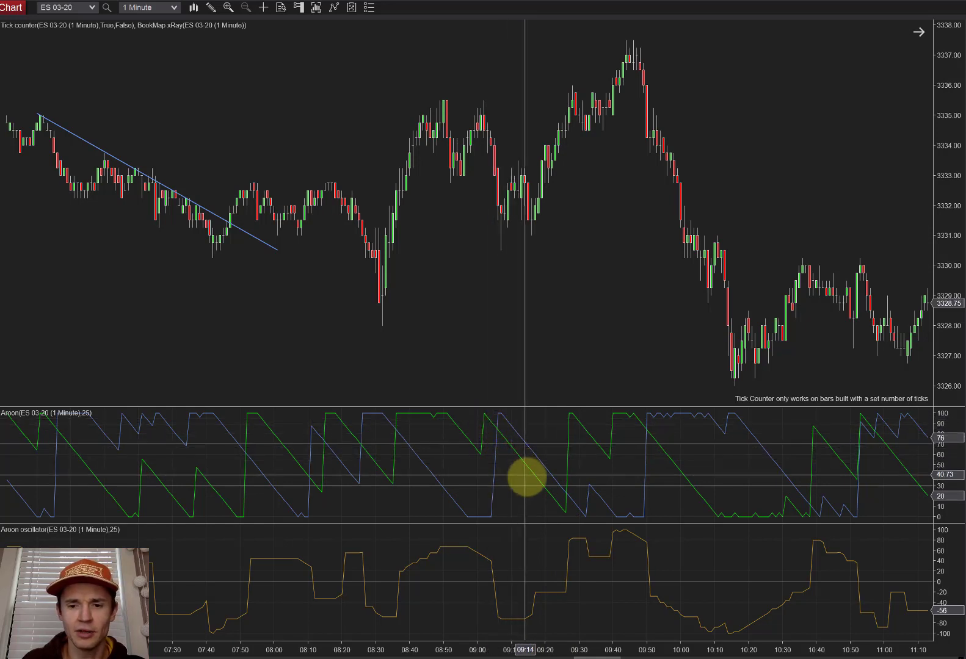
{"action": "right_click", "coordinate": [488, 348]}
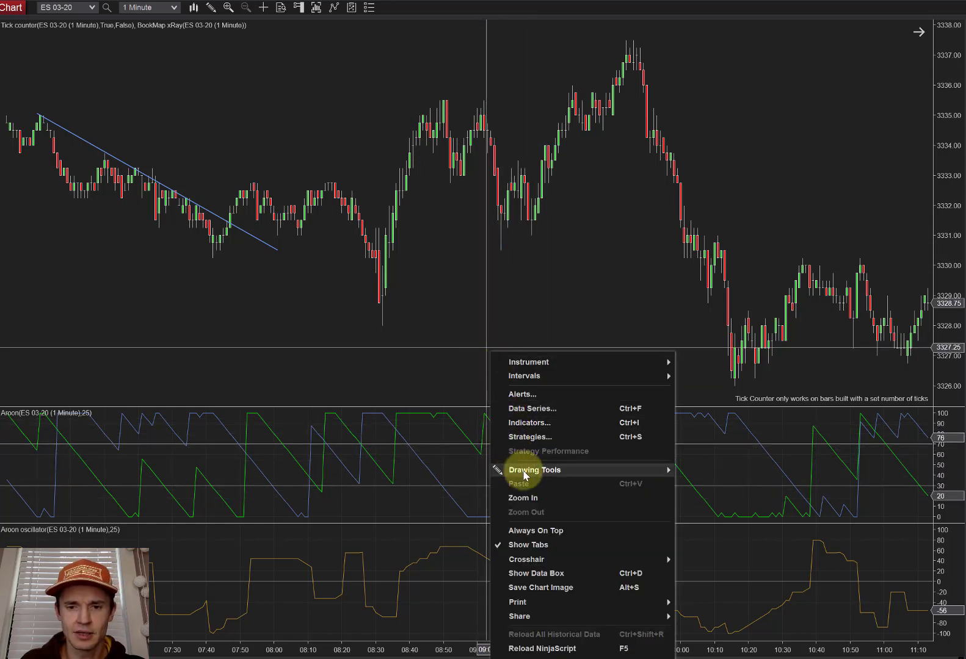
{"action": "mouse_move", "coordinate": [519, 470]}
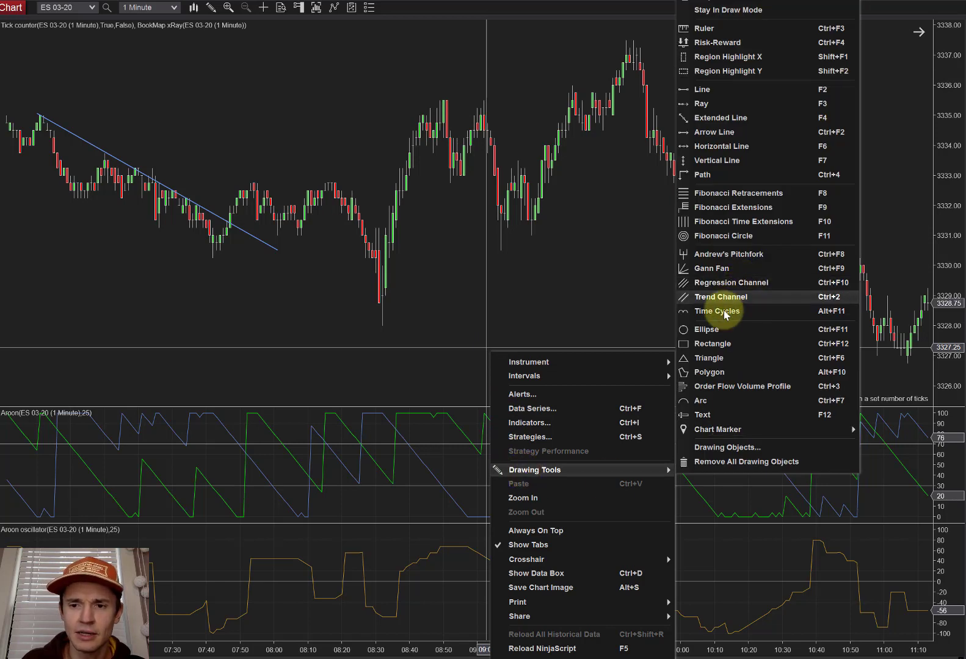
{"action": "left_click", "coordinate": [712, 330]}
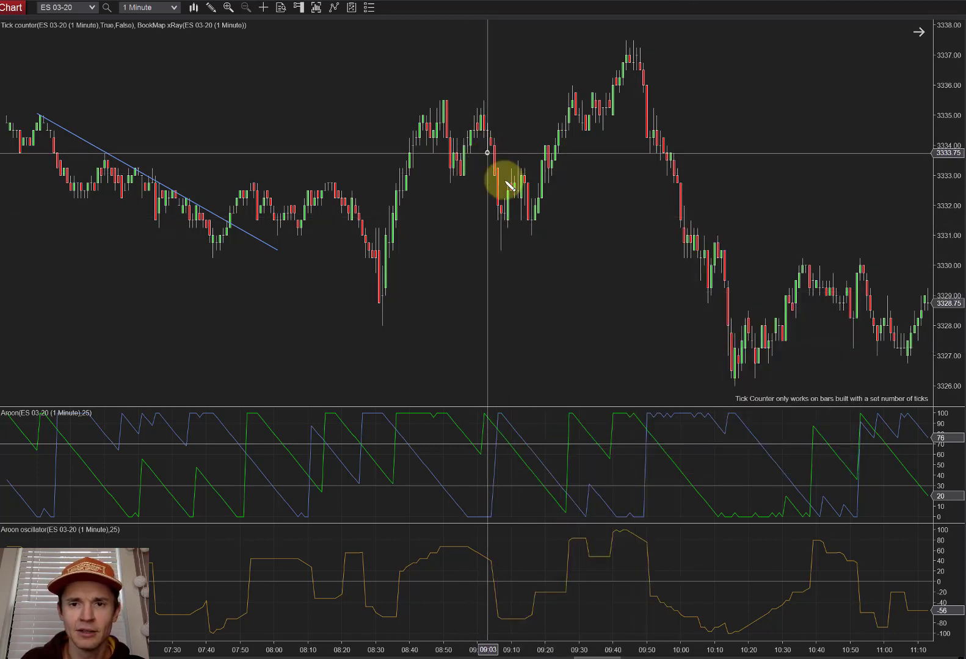
{"action": "left_click_drag", "start_coordinate": [487, 152], "coordinate": [555, 250]}
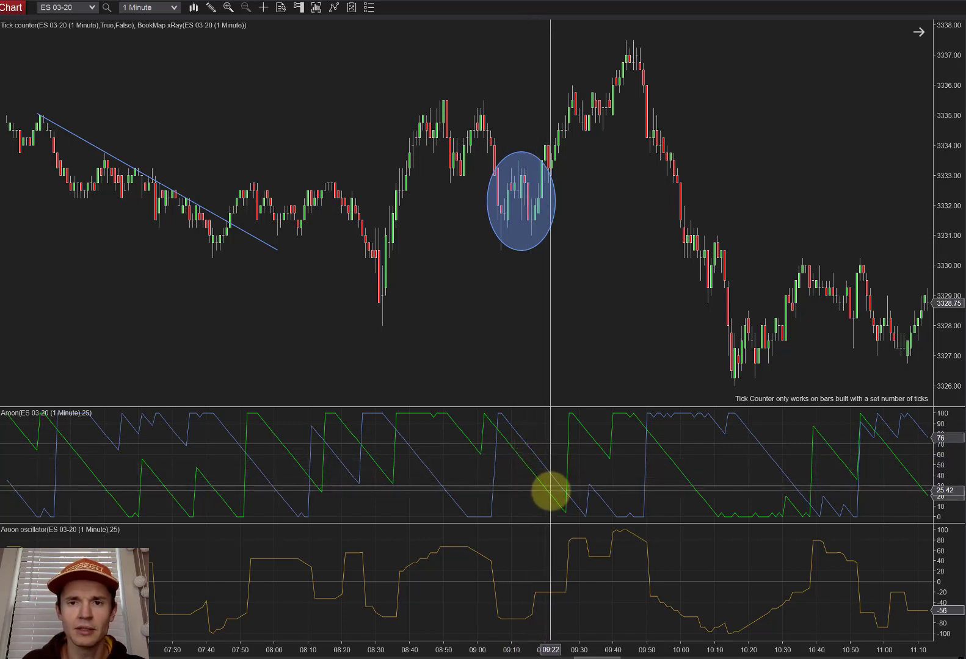
Examine how the Aroon lines cross and hold their extremes against the price swings before and after the 09:10 consolidation
{"action": "left_click_drag", "start_coordinate": [547, 386], "coordinate": [446, 390]}
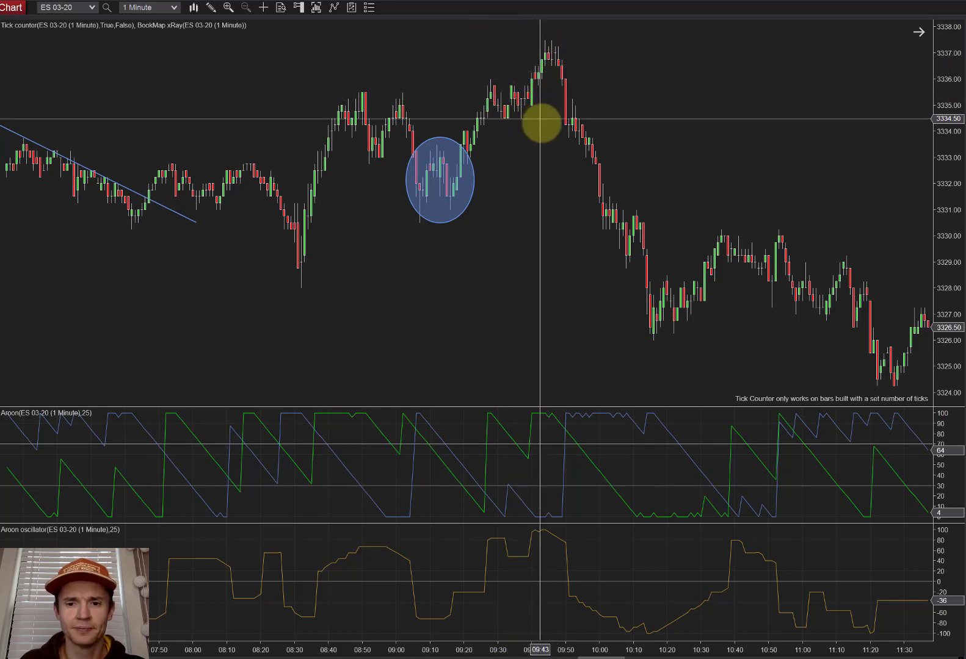
{"action": "left_click_drag", "start_coordinate": [535, 169], "coordinate": [467, 166]}
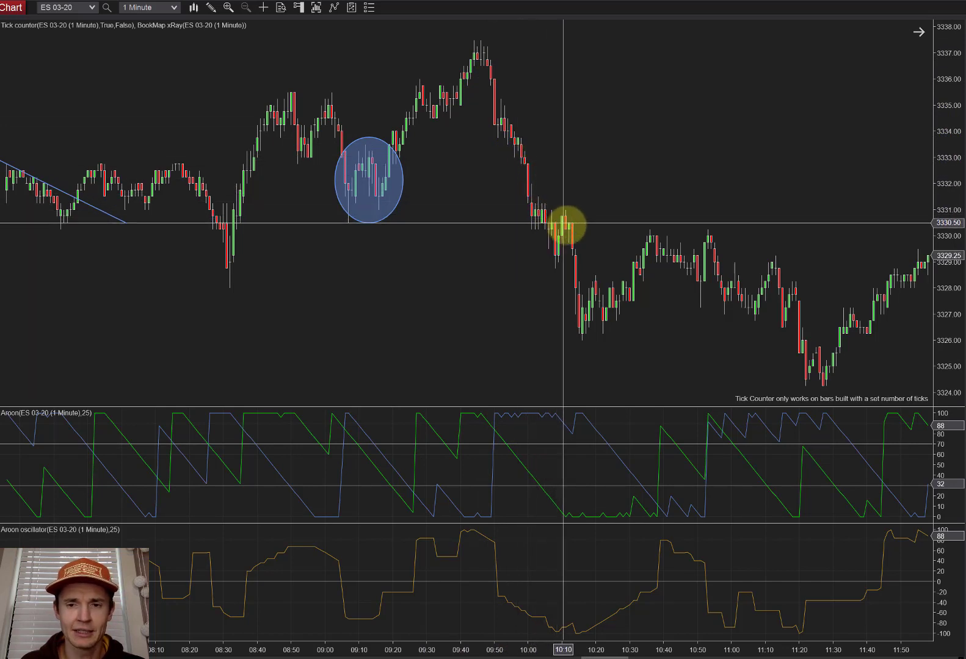
{"action": "left_click_drag", "start_coordinate": [576, 231], "coordinate": [468, 232]}
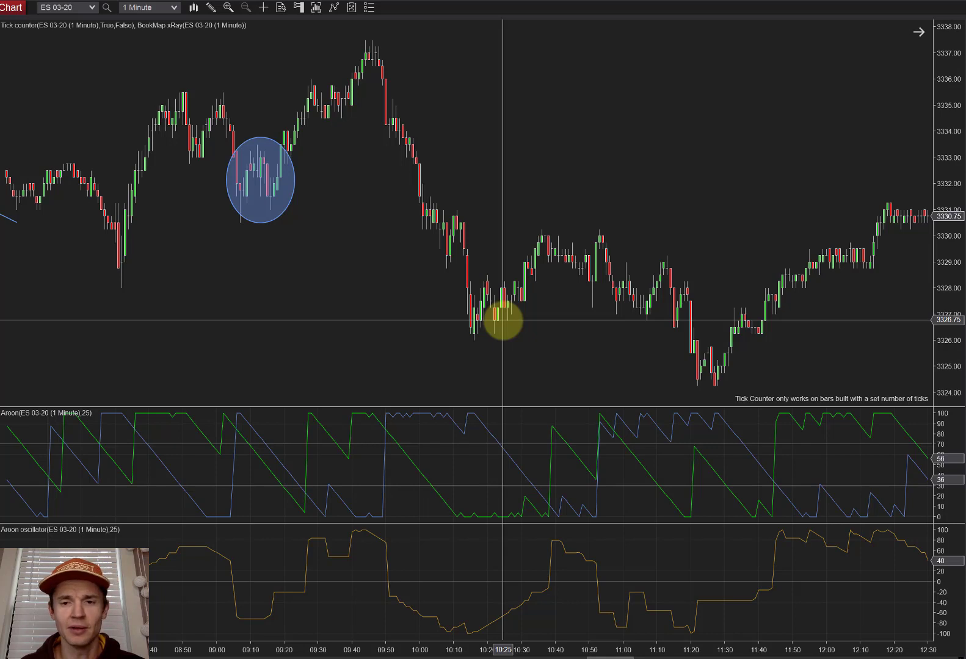
{"action": "left_click_drag", "start_coordinate": [502, 319], "coordinate": [393, 337]}
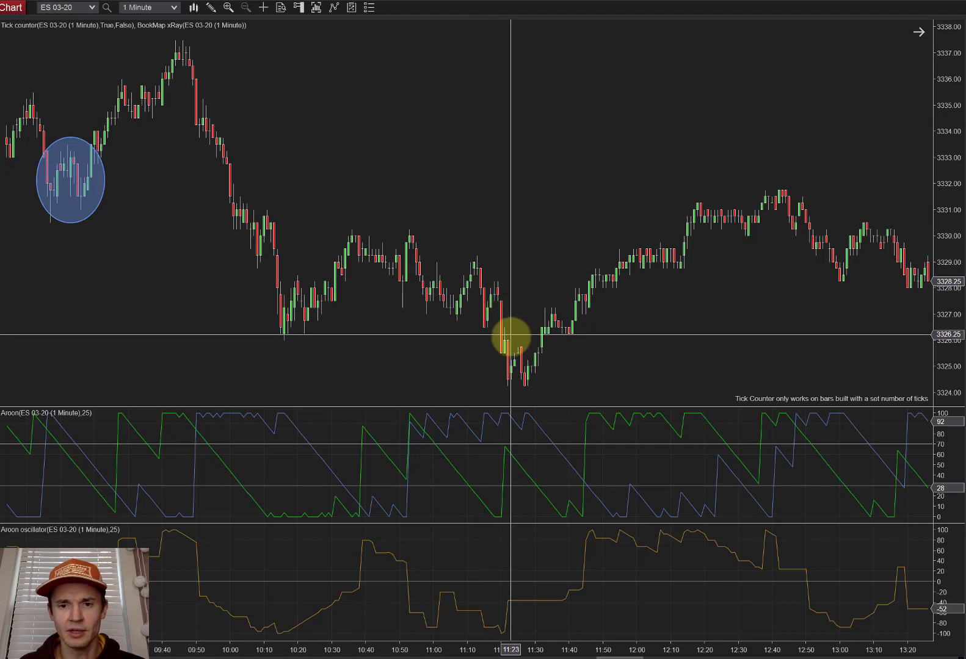
{"action": "left_click_drag", "start_coordinate": [556, 366], "coordinate": [398, 369]}
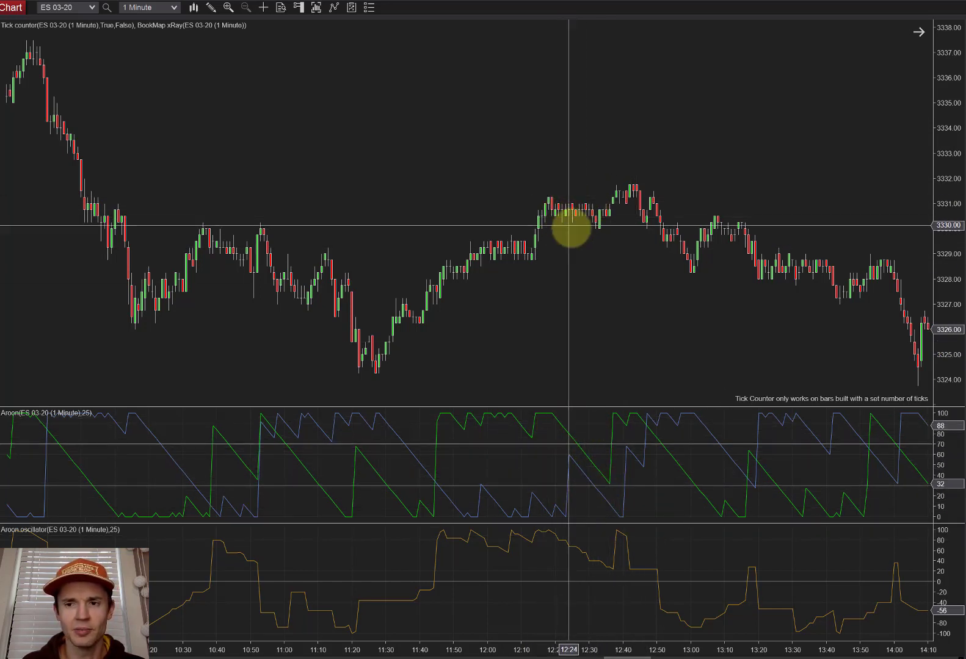
{"action": "scroll", "coordinate": [494, 252], "scroll_direction": "up", "scroll_amount": 10}
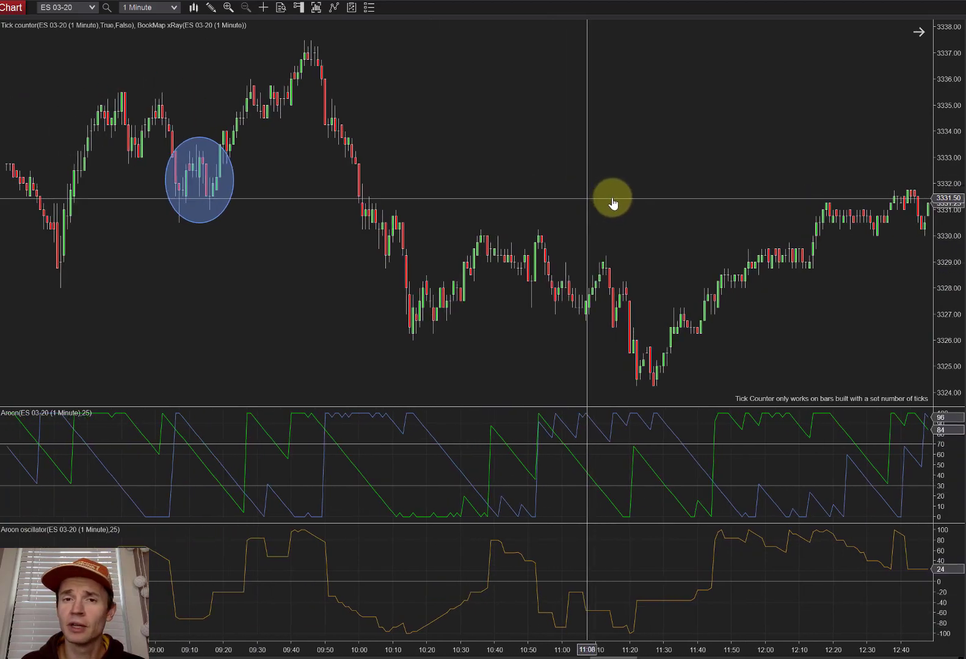
{"action": "scroll", "coordinate": [377, 297], "scroll_direction": "up", "scroll_amount": 5}
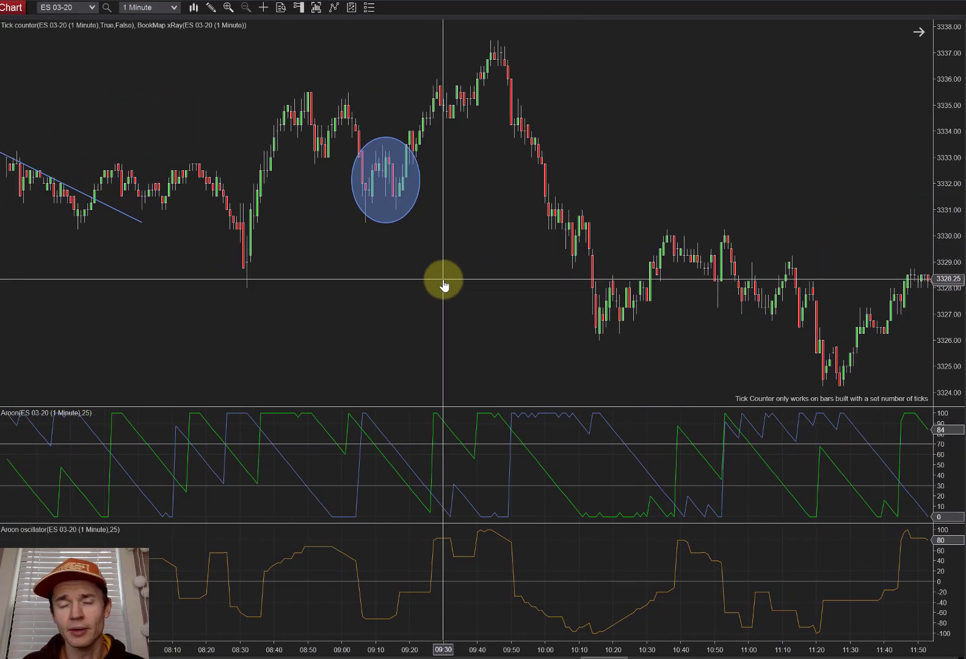
{"action": "left_click_drag", "start_coordinate": [445, 284], "coordinate": [533, 289]}
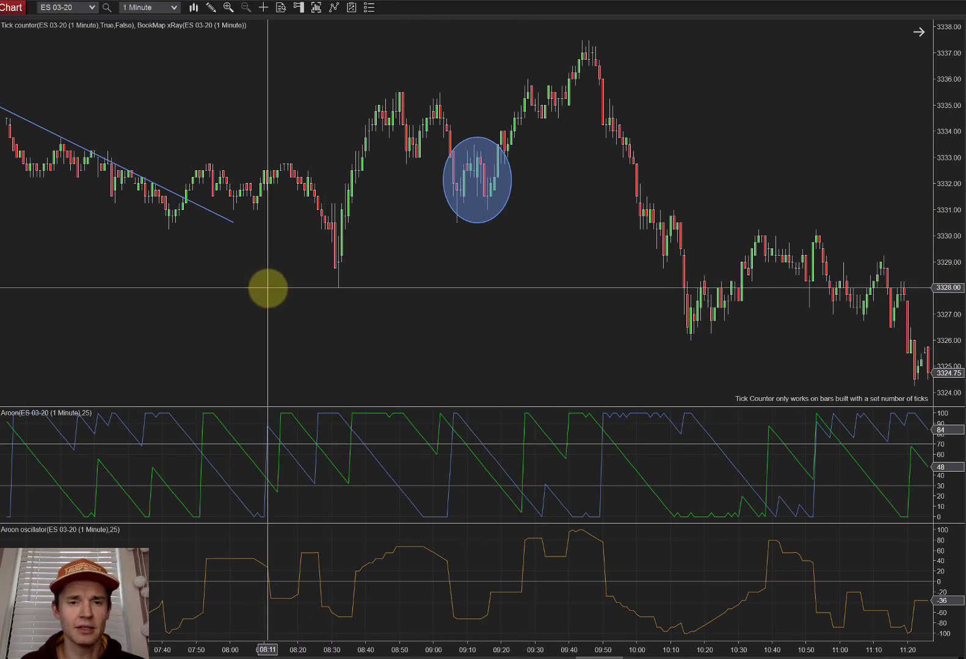
{"action": "left_click_drag", "start_coordinate": [271, 288], "coordinate": [498, 302]}
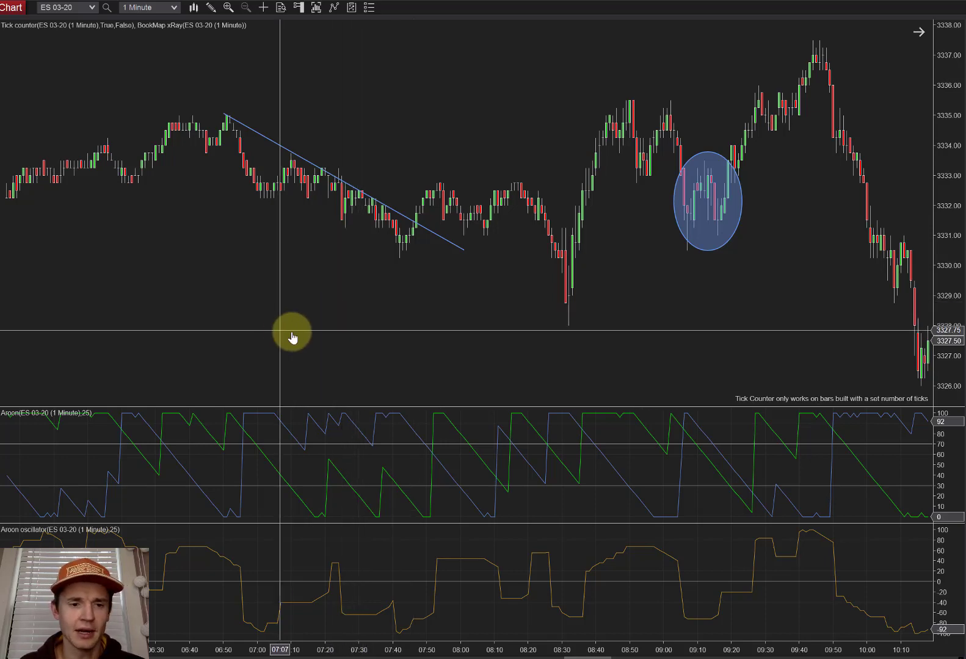
{"action": "left_click_drag", "start_coordinate": [291, 330], "coordinate": [375, 335]}
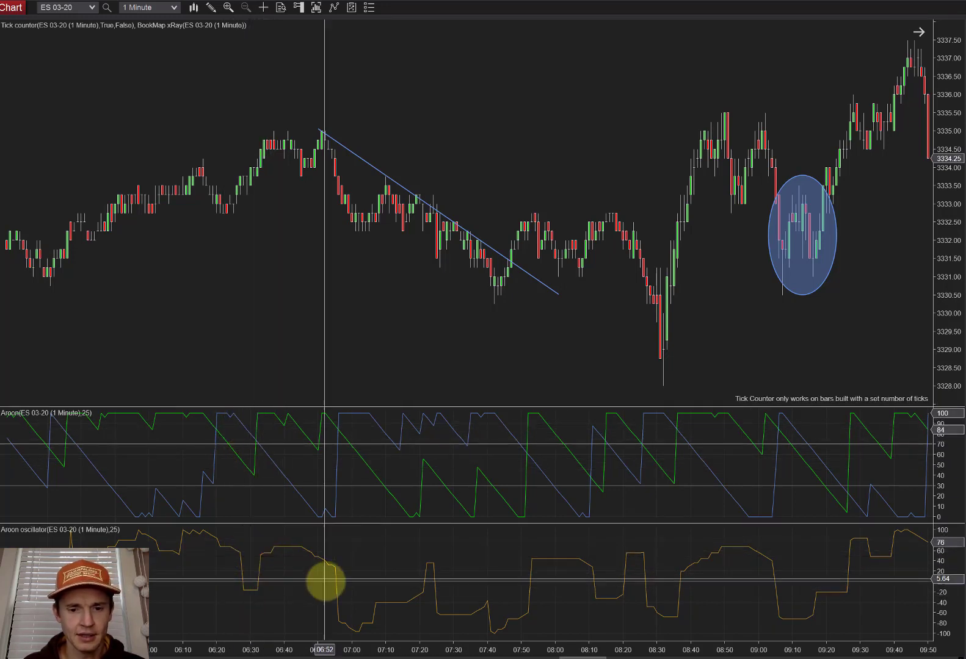
Compare the Aroon oscillator's moves around the zero line with the Aroon lines and the price decline after 06:50
{"action": "left_click_drag", "start_coordinate": [383, 564], "coordinate": [279, 579]}
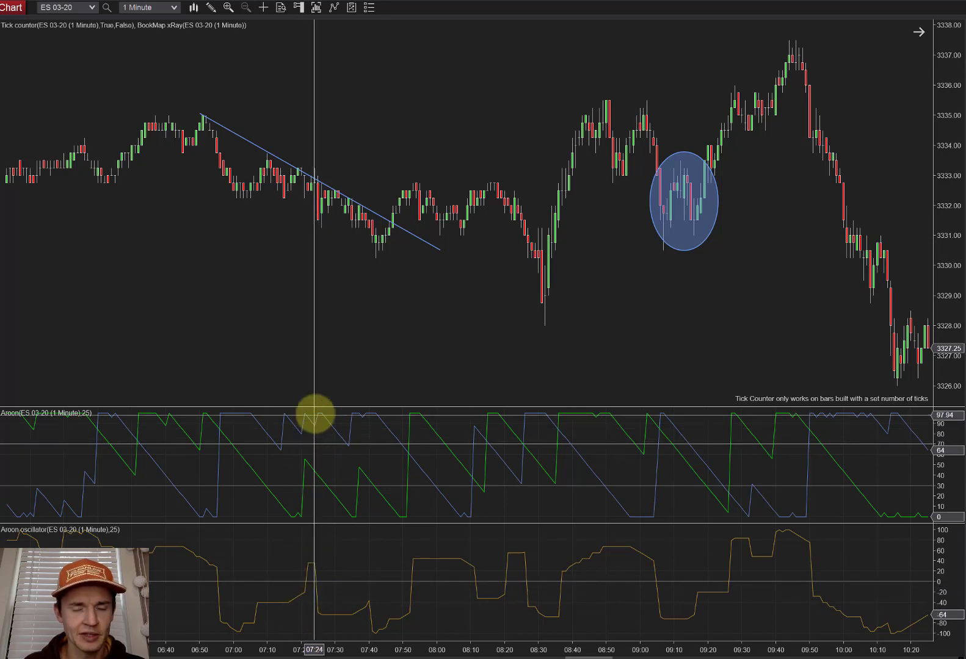
{"action": "left_click_drag", "start_coordinate": [345, 543], "coordinate": [256, 558]}
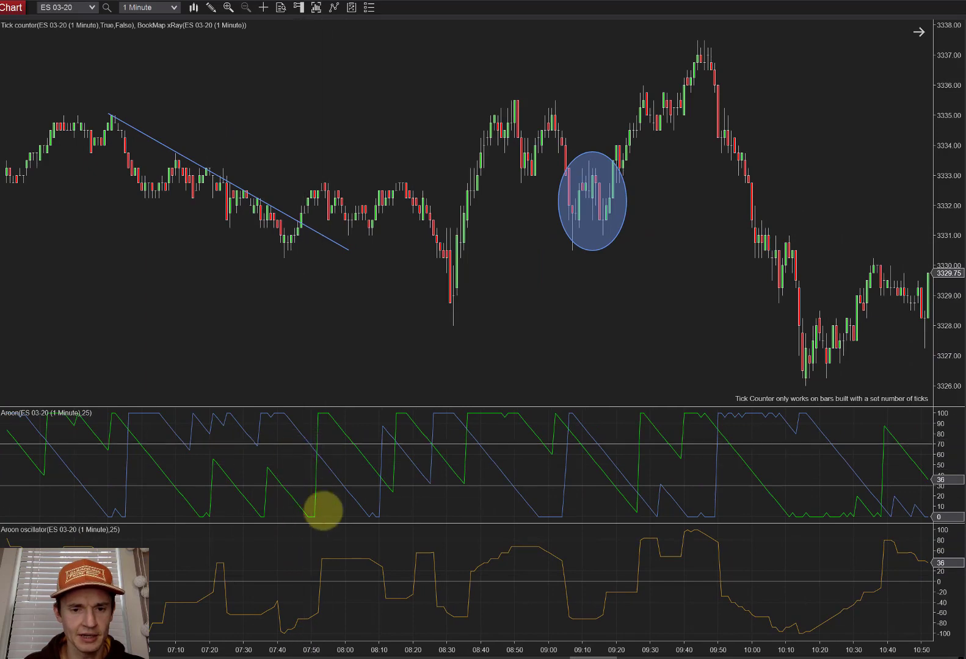
{"action": "left_click_drag", "start_coordinate": [263, 537], "coordinate": [442, 603]}
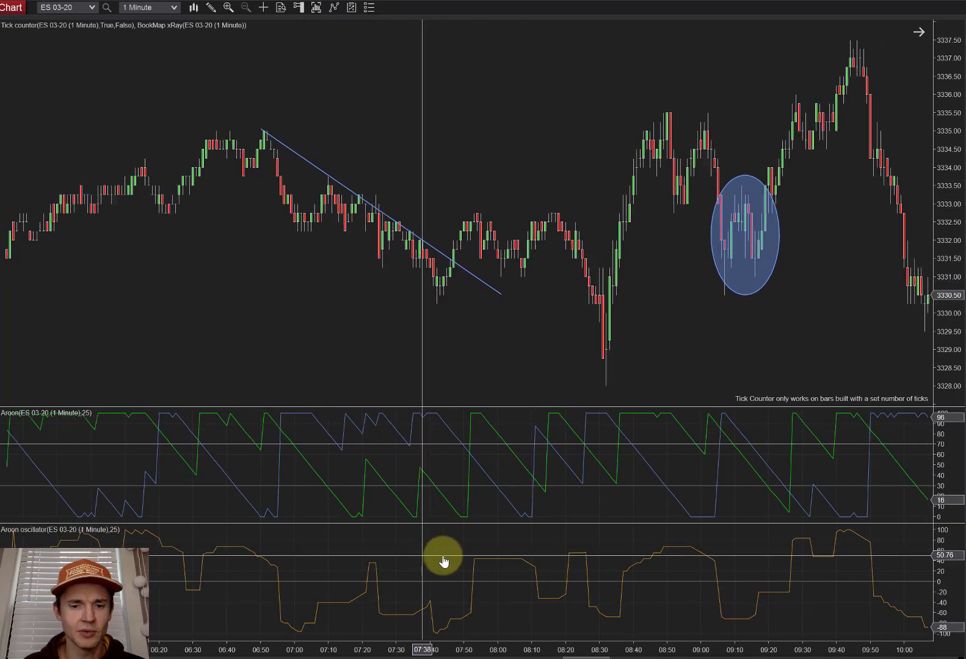
{"action": "scroll", "coordinate": [442, 621], "scroll_direction": "up", "scroll_amount": 3}
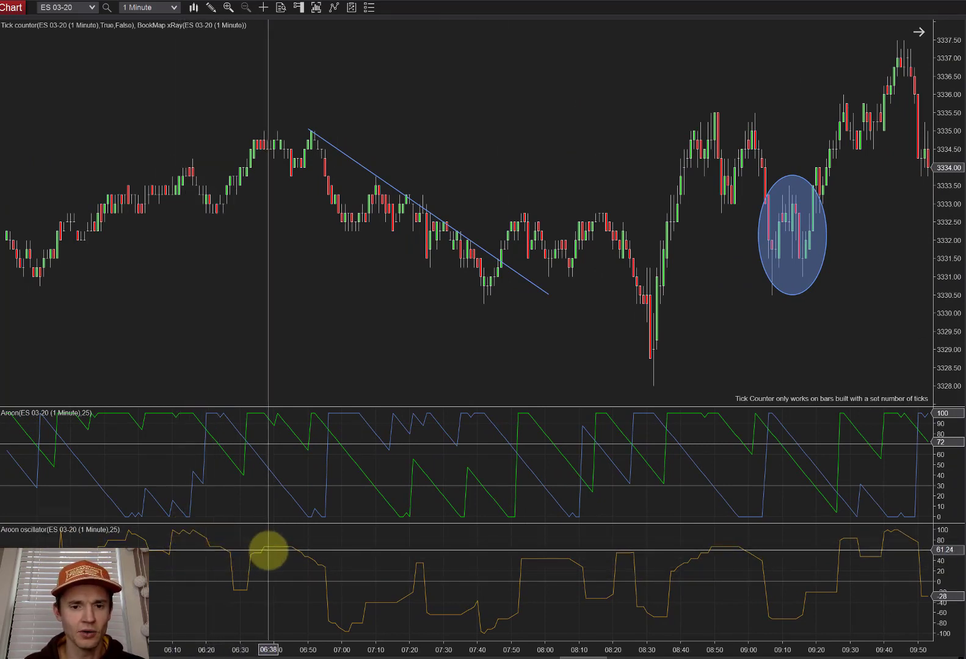
{"action": "left_click_drag", "start_coordinate": [269, 550], "coordinate": [194, 554]}
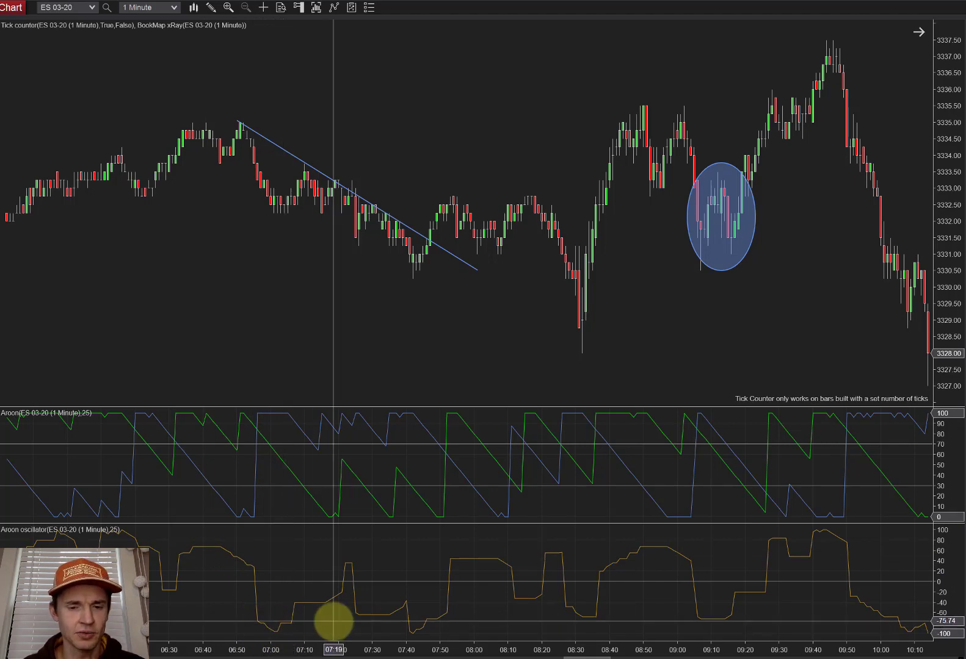
{"action": "scroll", "coordinate": [323, 626], "scroll_direction": "down", "scroll_amount": 5}
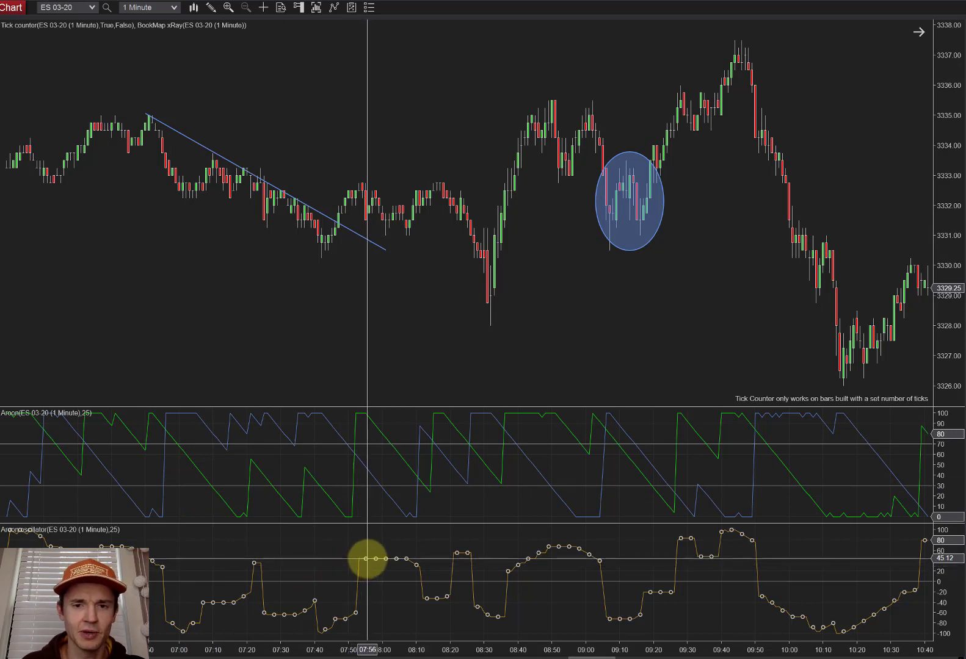
Draw an ellipse around the sideways price range from about 07:46 to 08:24, between about 3333.6 and 3330.5
{"action": "mouse_move", "coordinate": [373, 559]}
{"action": "left_mouse_down"}
{"action": "mouse_move", "coordinate": [315, 559]}
{"action": "mouse_move", "coordinate": [323, 558]}
{"action": "mouse_move", "coordinate": [326, 593]}
{"action": "mouse_move", "coordinate": [346, 595]}
{"action": "left_mouse_up"}
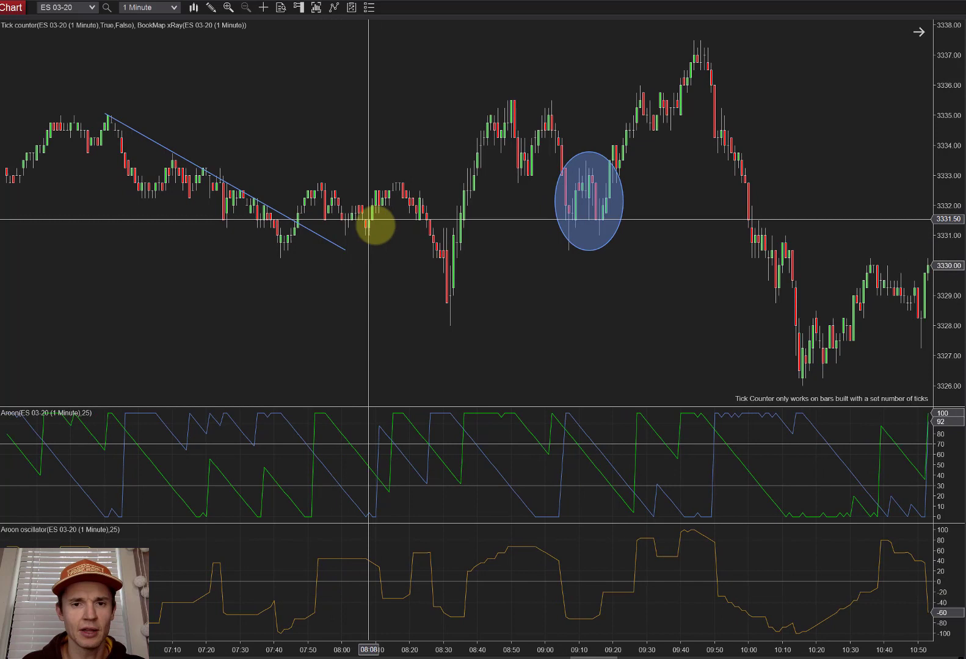
{"action": "right_click", "coordinate": [377, 336]}
{"action": "mouse_move", "coordinate": [424, 463]}
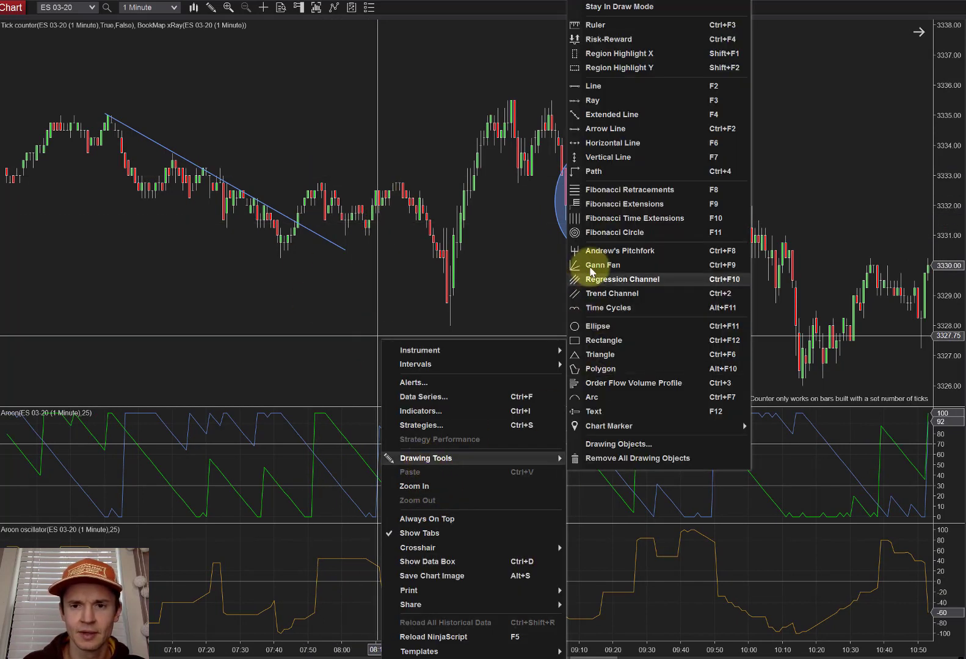
{"action": "left_click", "coordinate": [597, 321]}
{"action": "left_click_drag", "start_coordinate": [296, 157], "coordinate": [424, 251]}
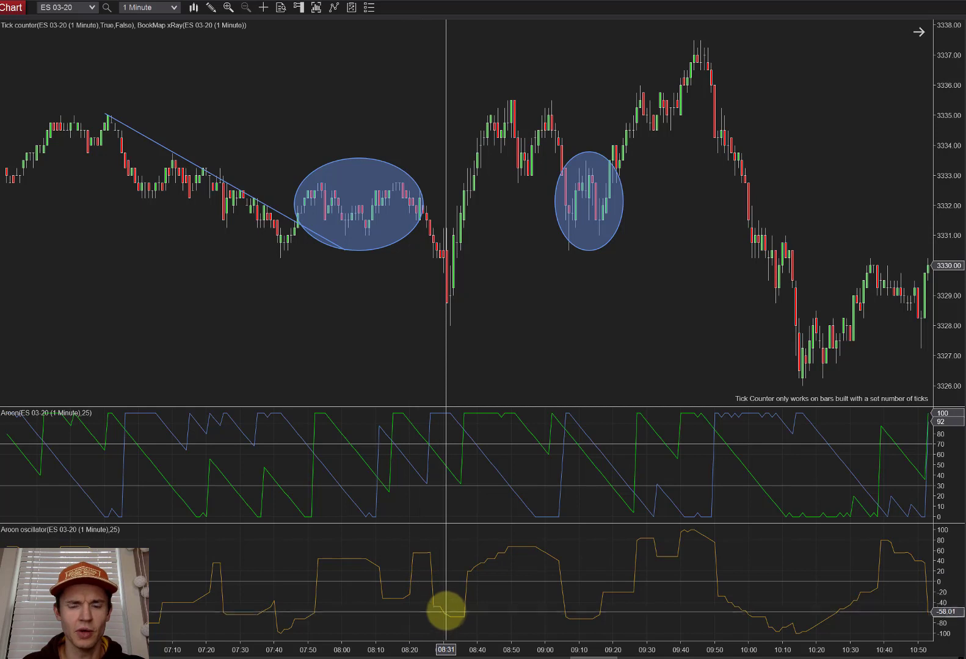
Draw a trend line along the price decline from about 3337 at 09:47 down to about 3328.5 at 10:15
{"action": "scroll", "coordinate": [446, 568], "scroll_direction": "down", "scroll_amount": 5}
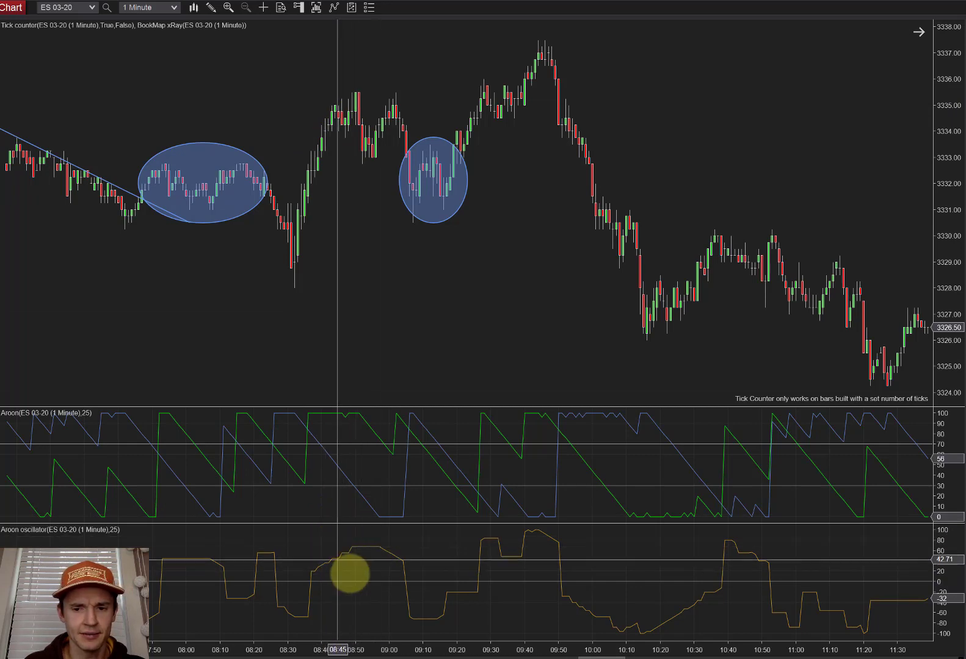
{"action": "scroll", "coordinate": [336, 577], "scroll_direction": "down", "scroll_amount": 3}
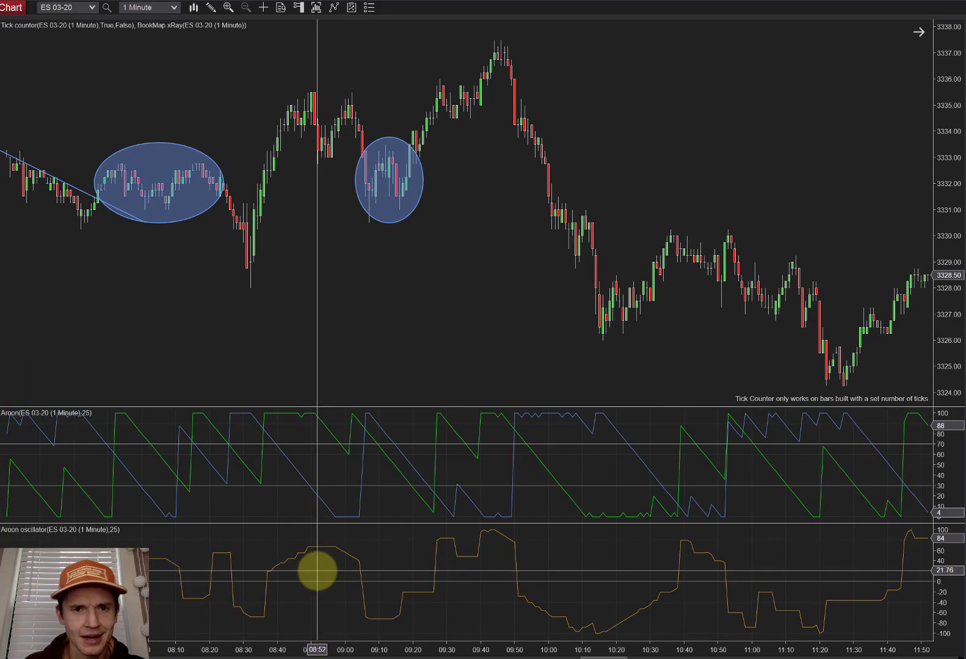
{"action": "scroll", "coordinate": [354, 576], "scroll_direction": "down", "scroll_amount": 2}
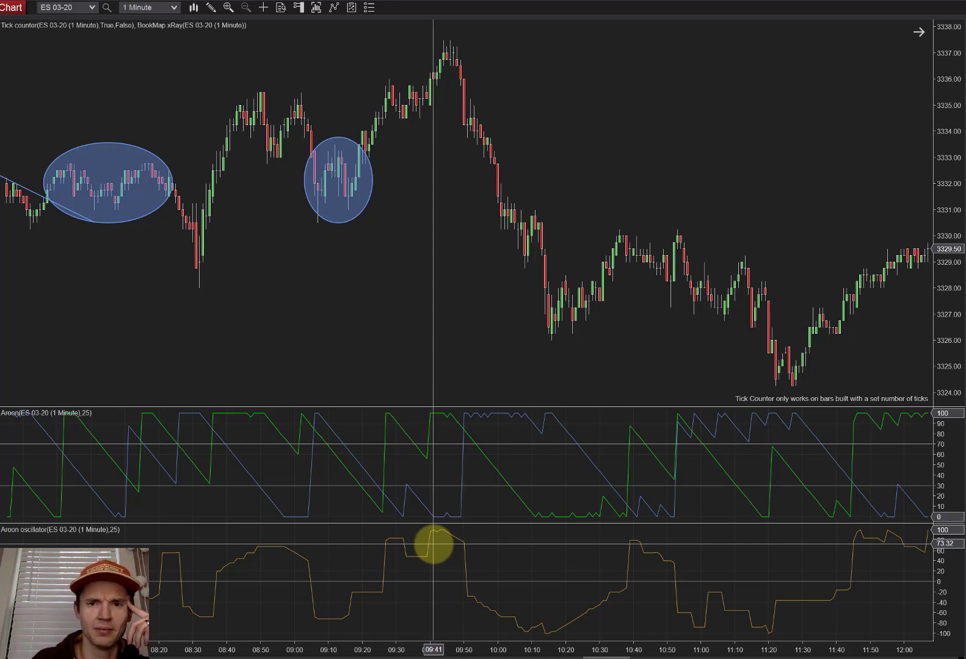
{"action": "right_click", "coordinate": [386, 322]}
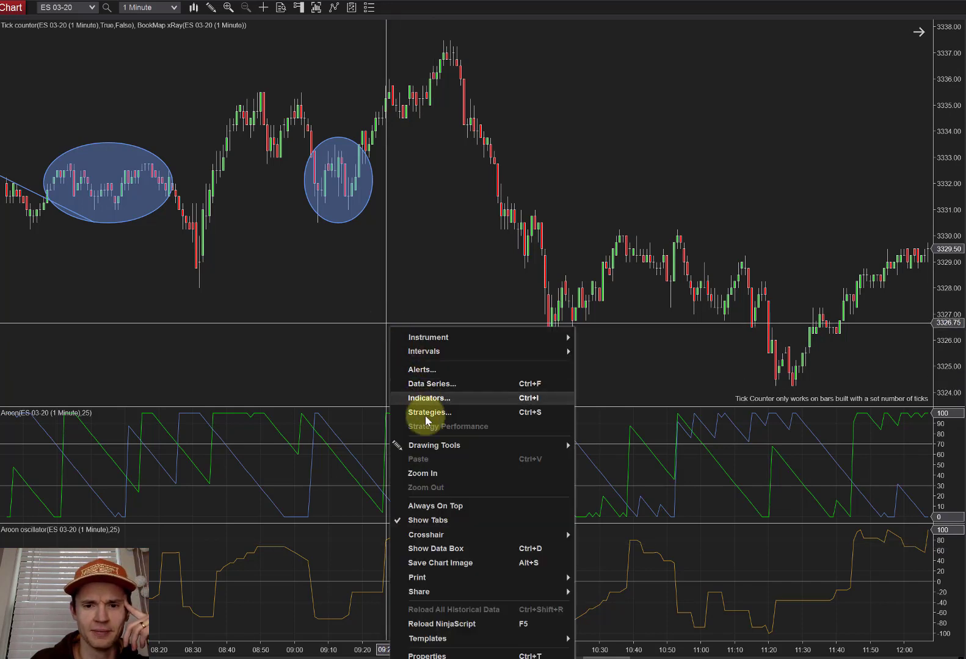
{"action": "mouse_move", "coordinate": [434, 447]}
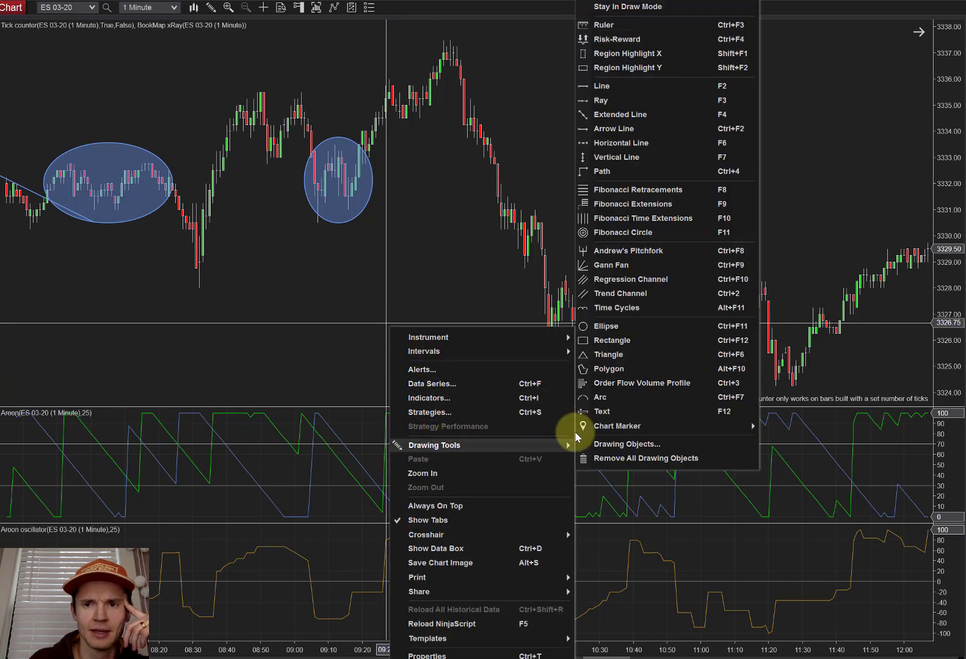
{"action": "left_click", "coordinate": [610, 87]}
{"action": "left_click", "coordinate": [452, 50]}
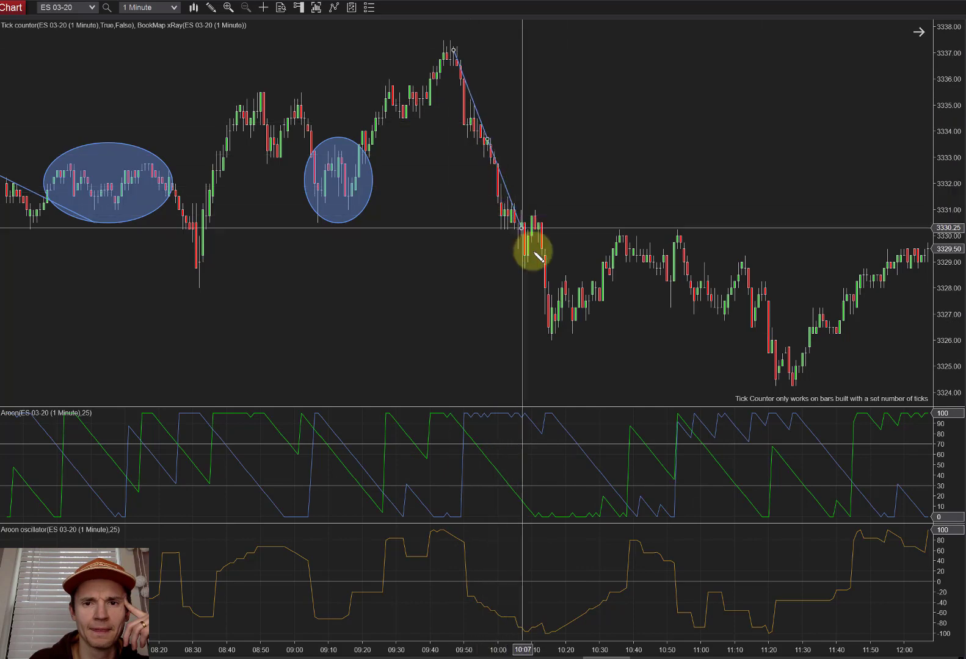
{"action": "left_click", "coordinate": [548, 271]}
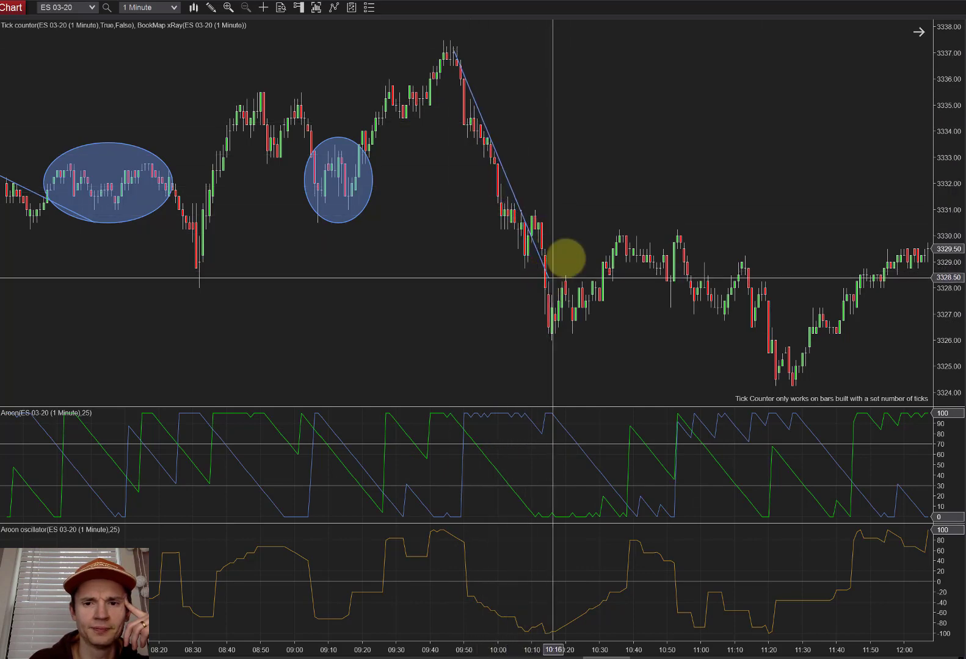
Examine the Aroon lines during the decline after 09:50 and around 10:20, comparing them with the oscillator and the price
{"action": "mouse_move", "coordinate": [565, 259]}
{"action": "left_mouse_down"}
{"action": "mouse_move", "coordinate": [523, 187]}
{"action": "mouse_move", "coordinate": [479, 190]}
{"action": "left_mouse_up"}
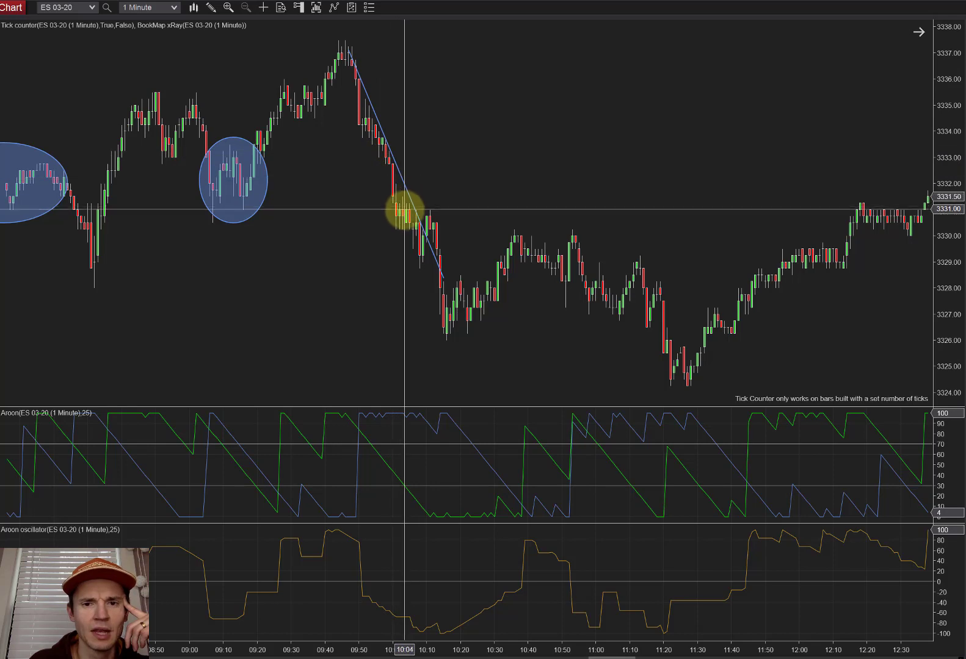
{"action": "scroll", "coordinate": [446, 190], "scroll_direction": "down", "scroll_amount": 8}
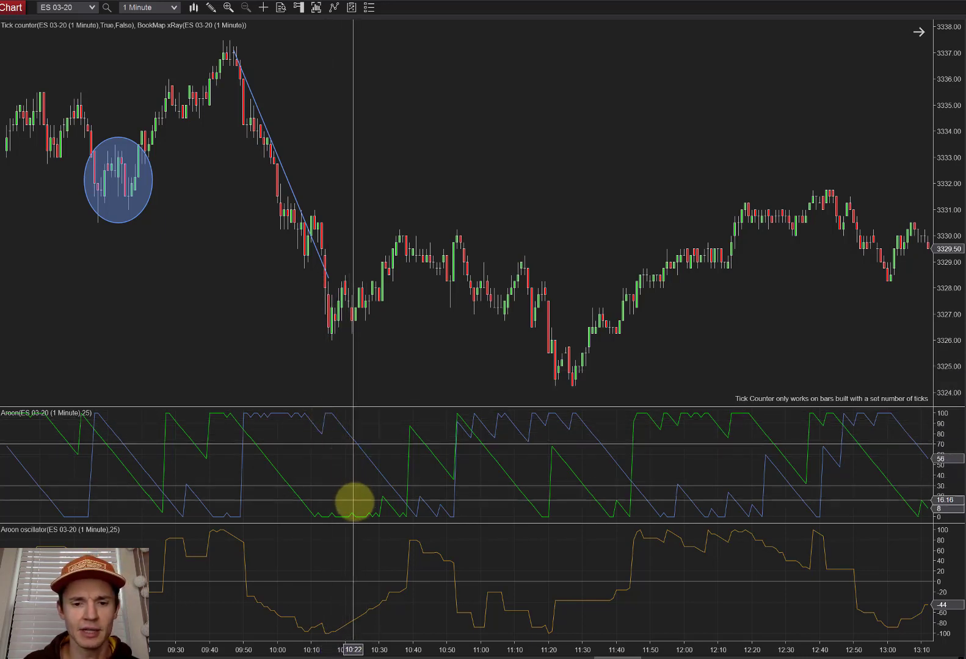
{"action": "left_click", "coordinate": [349, 455]}
{"action": "left_click", "coordinate": [357, 421]}
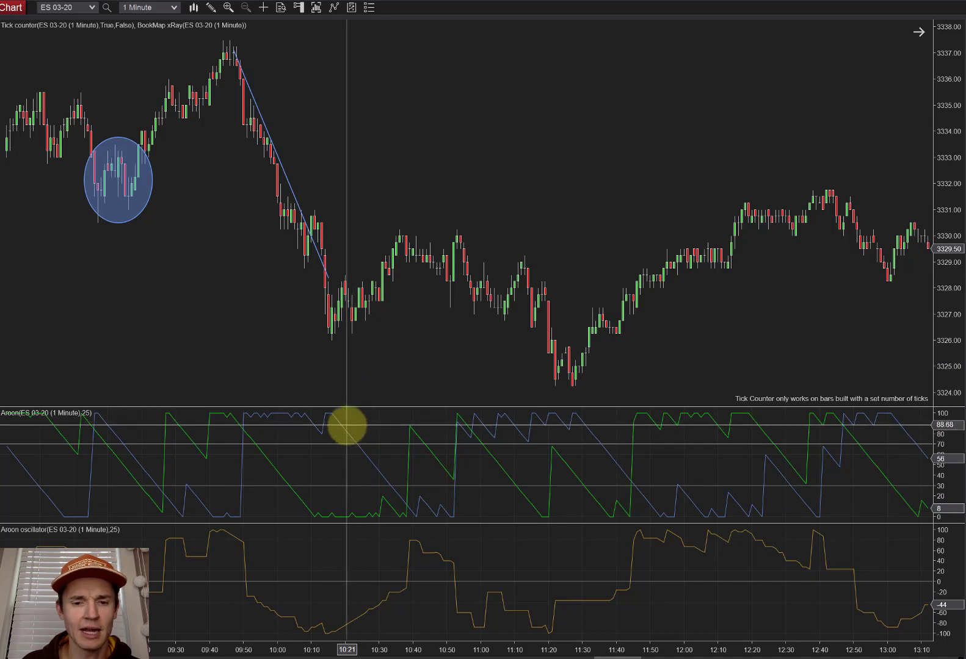
{"action": "left_click", "coordinate": [359, 500]}
{"action": "left_click", "coordinate": [360, 500]}
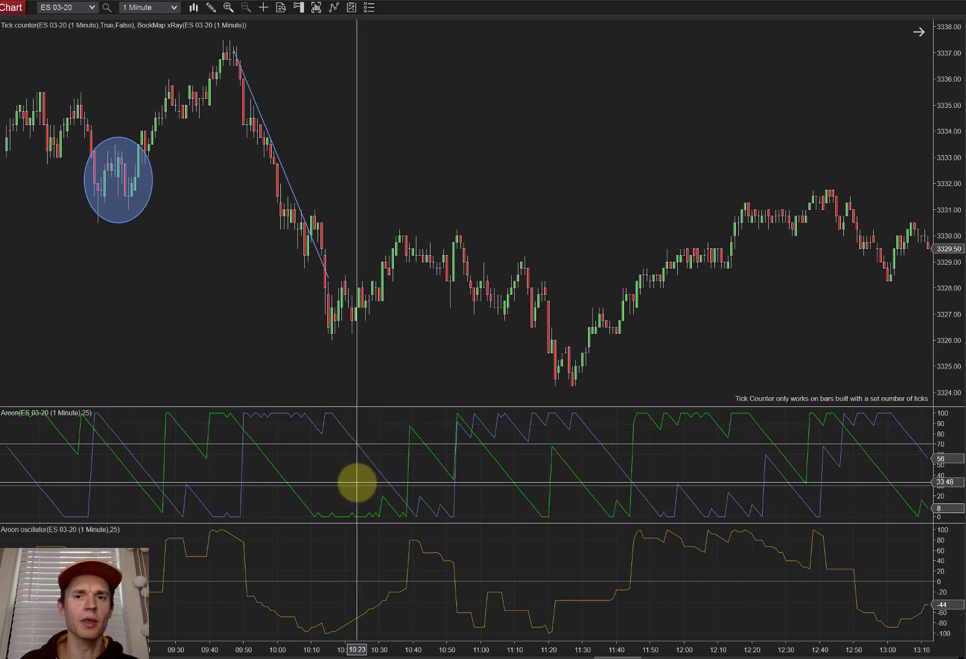